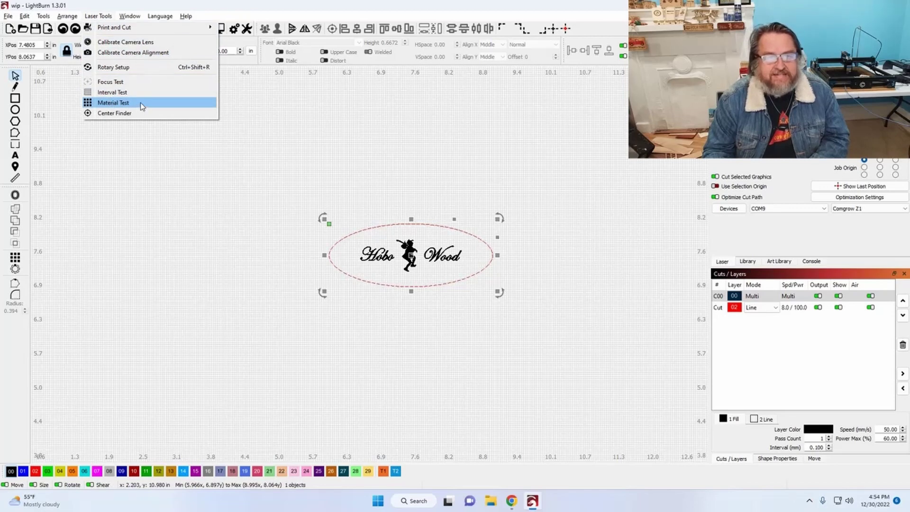
- Open the Material Test Generator from the Laser Tools menu
{"action": "left_click", "coordinate": [142, 105]}
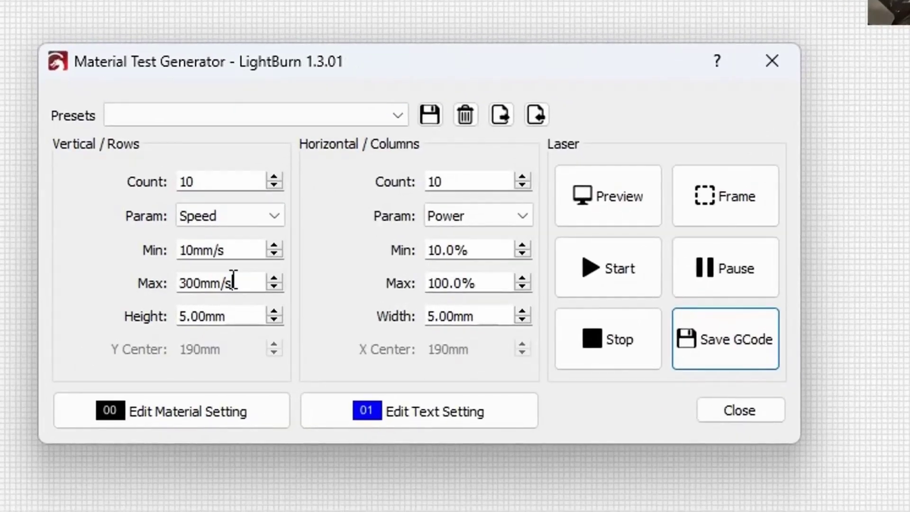
- Change the test's vertical maximum speed to 100 mm/s and leave the row parameter on Speed
{"action": "left_click_drag", "start_coordinate": [375, 259], "coordinate": [351, 259]}
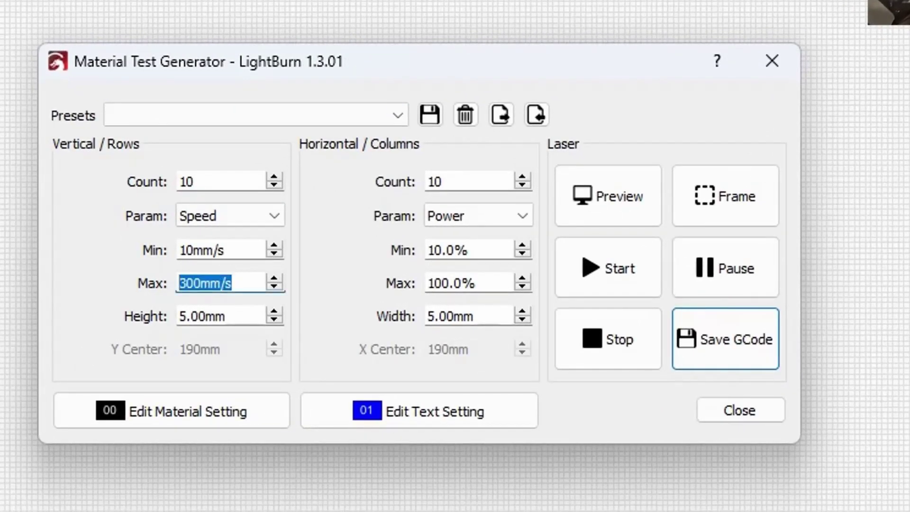
{"action": "type", "text": "100"}
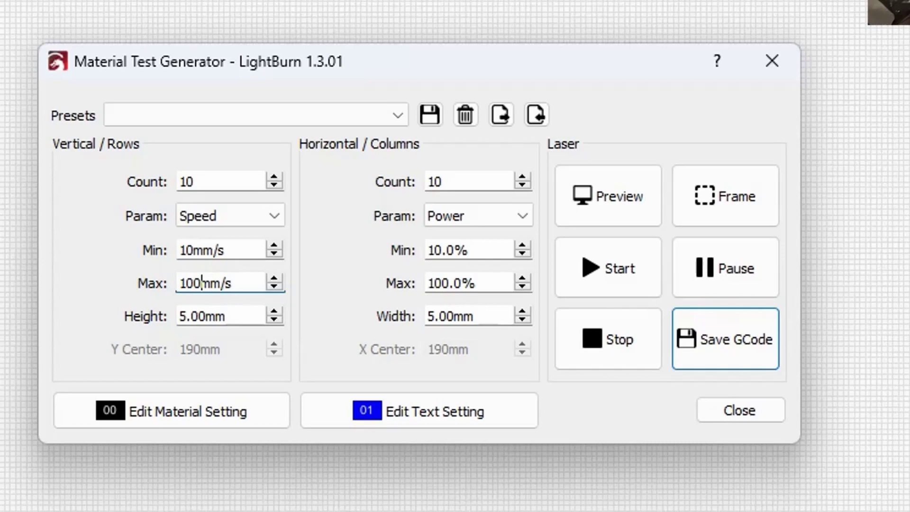
{"action": "key", "text": "Tab"}
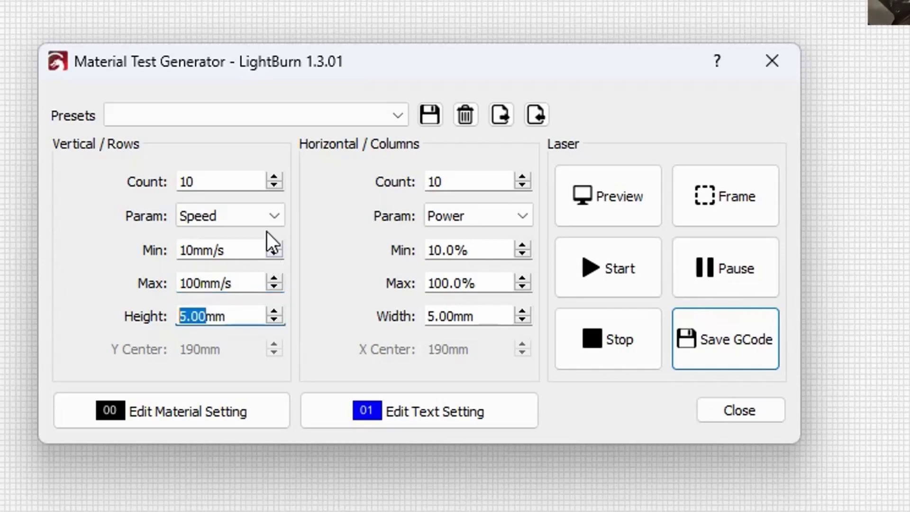
{"action": "left_click", "coordinate": [276, 217]}
{"action": "left_click", "coordinate": [279, 219]}
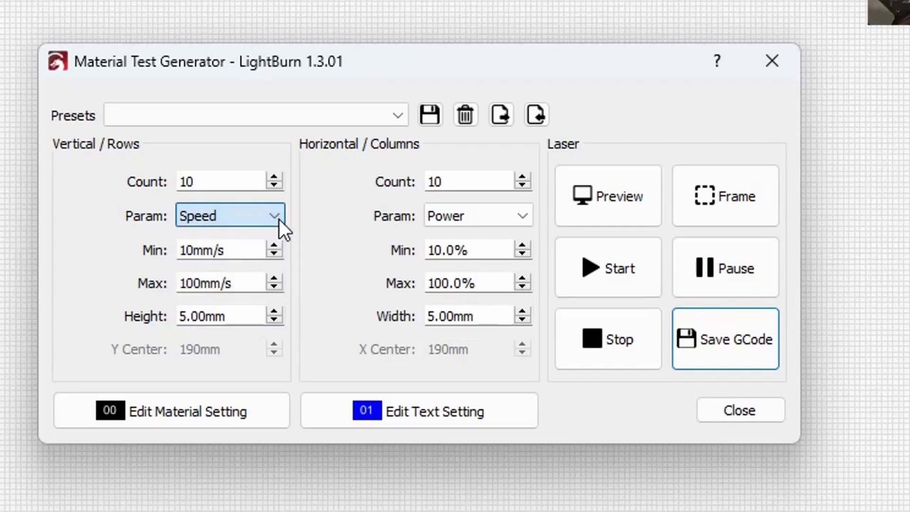
{"action": "left_click", "coordinate": [280, 220]}
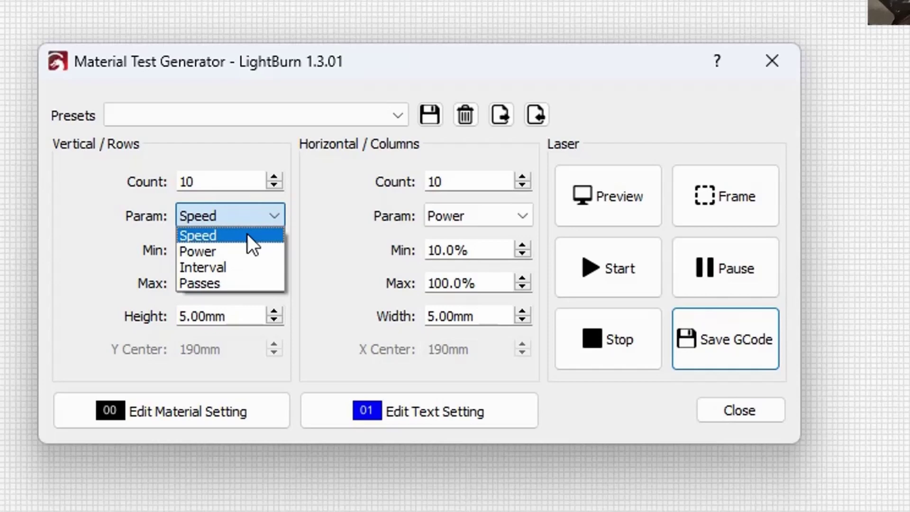
{"action": "left_click", "coordinate": [267, 217]}
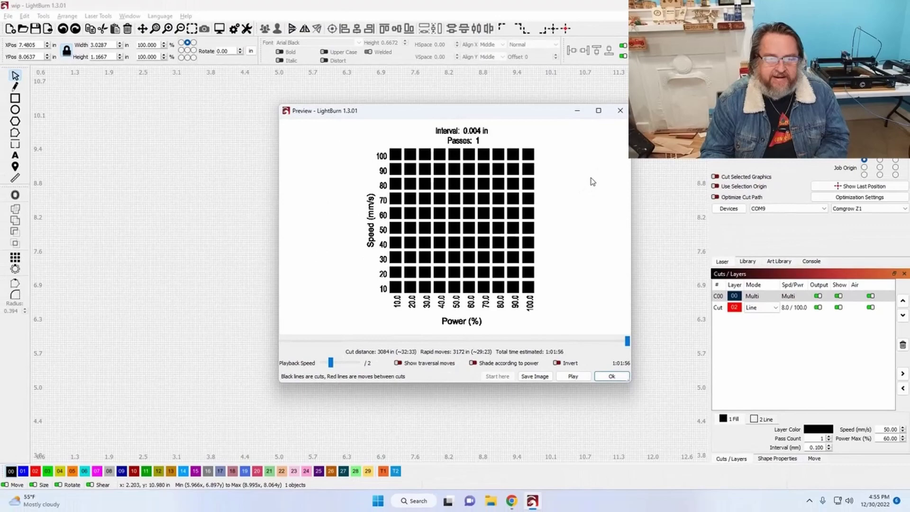
{"action": "left_click", "coordinate": [622, 113]}
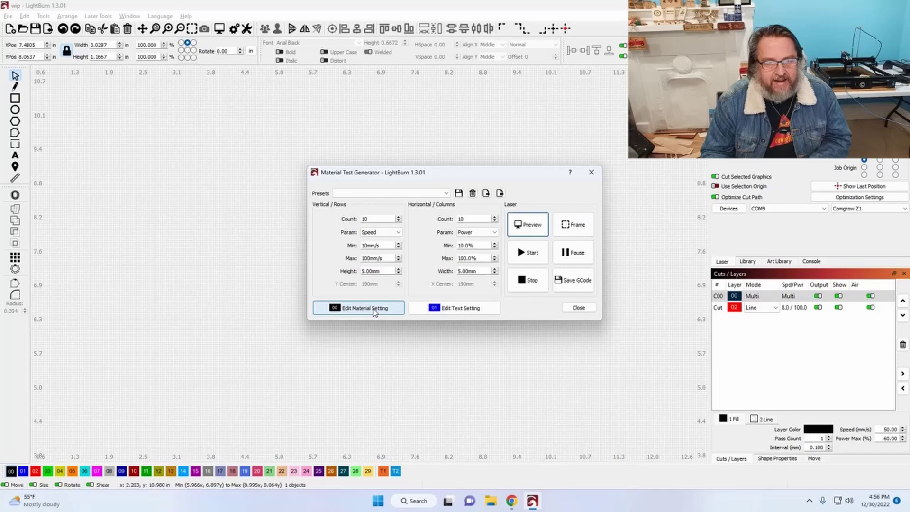
- Edit the test's material setting, deleting the extra Fill and Line sub-layers and disabling Cross-Hatch
{"action": "left_click", "coordinate": [373, 313]}
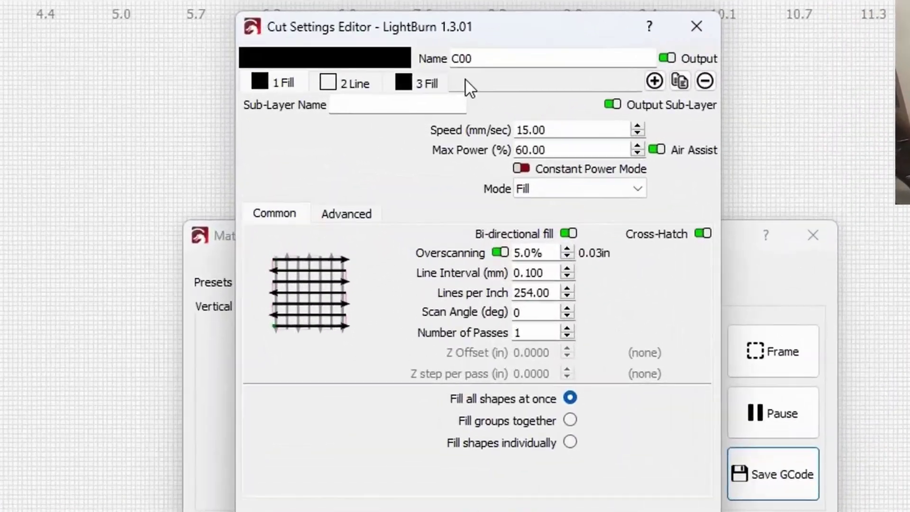
{"action": "left_click", "coordinate": [416, 103]}
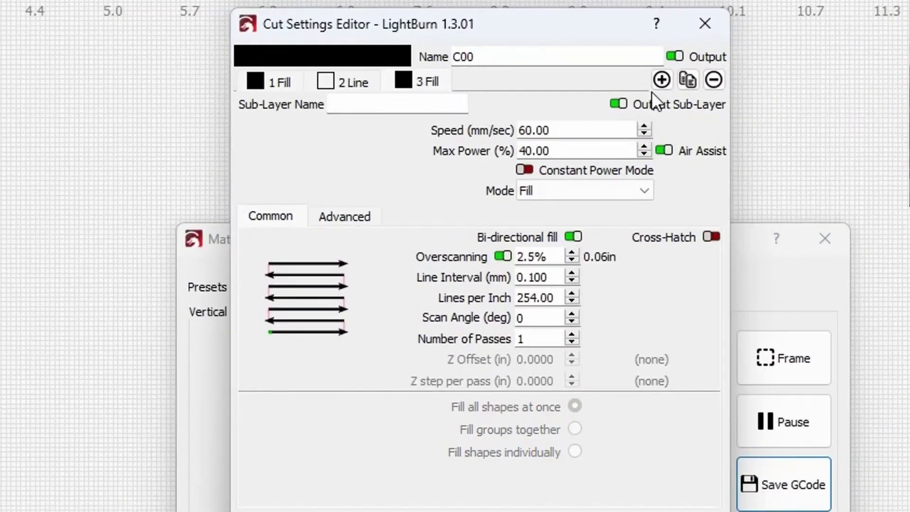
{"action": "left_click", "coordinate": [715, 80]}
{"action": "left_click", "coordinate": [334, 79]}
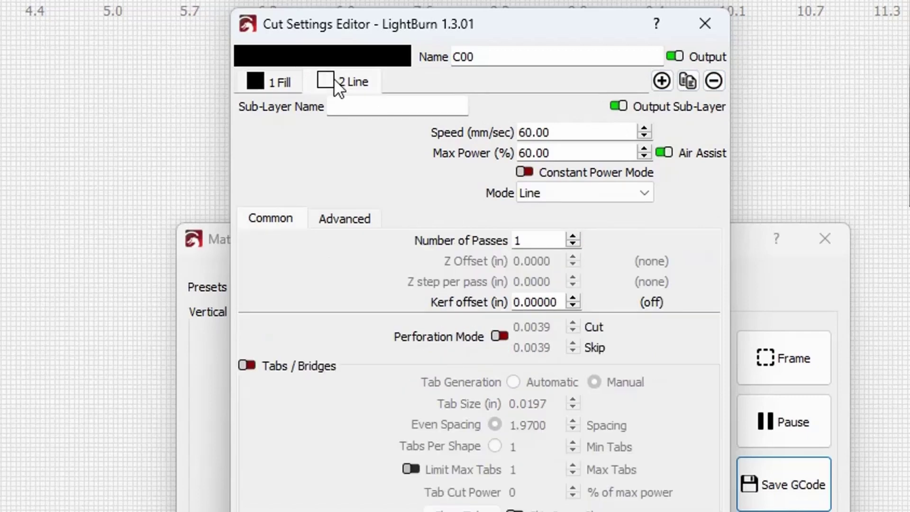
{"action": "left_click", "coordinate": [714, 80]}
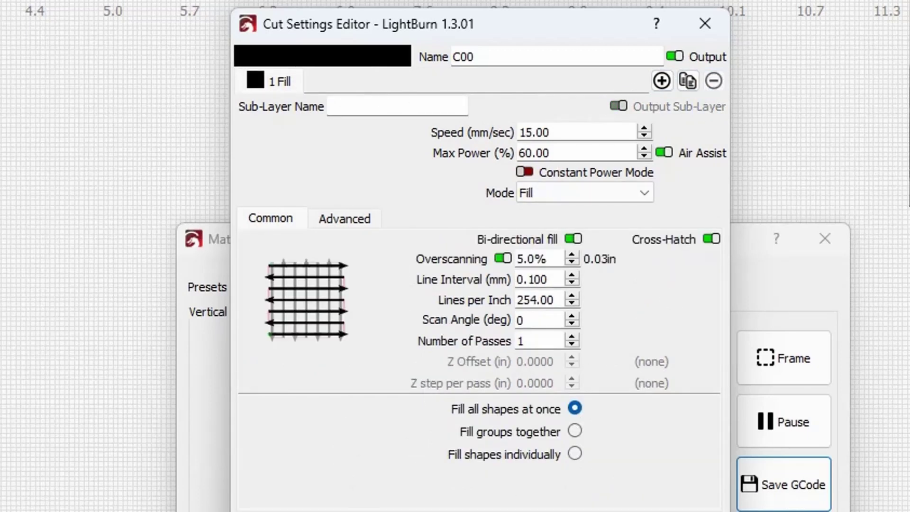
{"action": "left_click", "coordinate": [712, 240]}
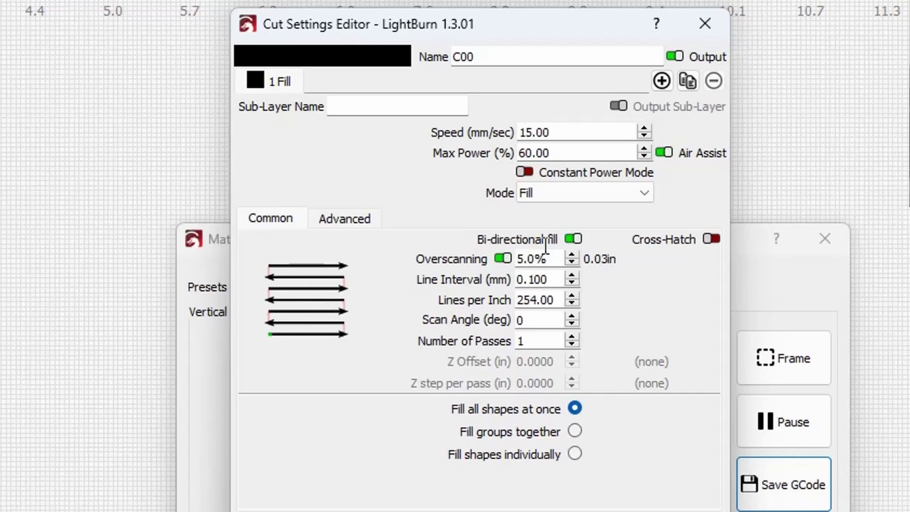
- Re-enable Cross-Hatch and add a Line sub-layer at 100 mm/s and 20% power
{"action": "left_click", "coordinate": [712, 239]}
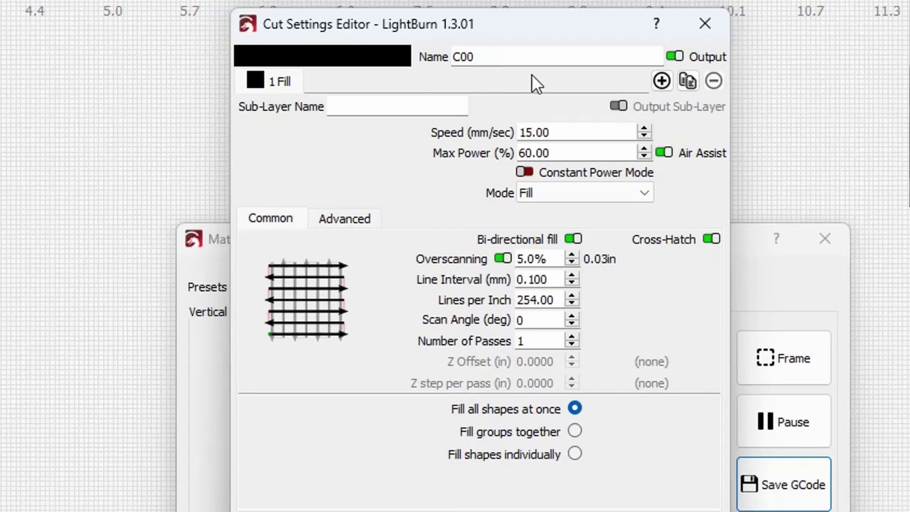
{"action": "left_click", "coordinate": [664, 82]}
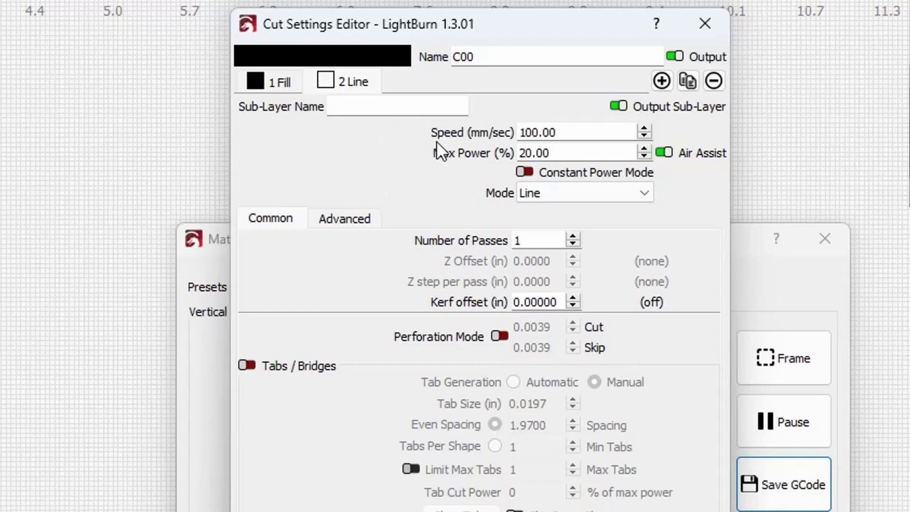
- Add a third sub-layer in Fill mode with Flood Fill enabled, then close the Cut Settings Editor
{"action": "left_click", "coordinate": [661, 80]}
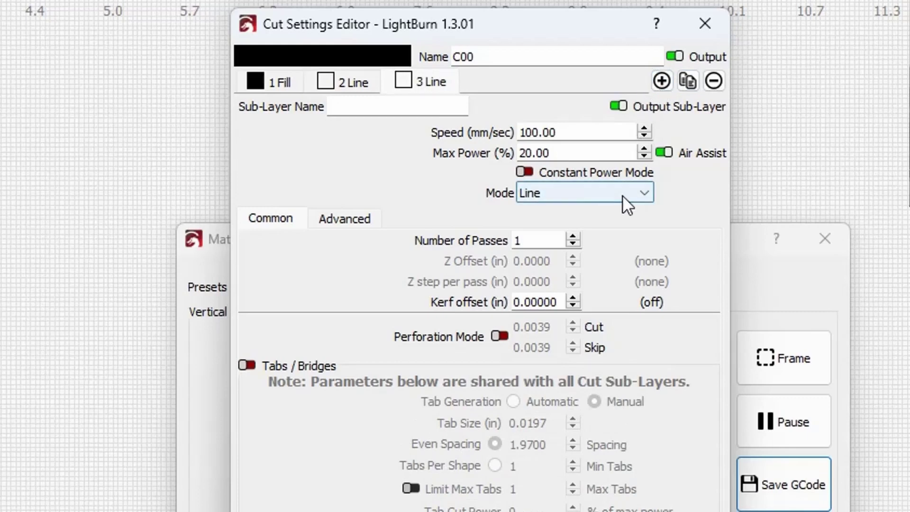
{"action": "left_click", "coordinate": [649, 196]}
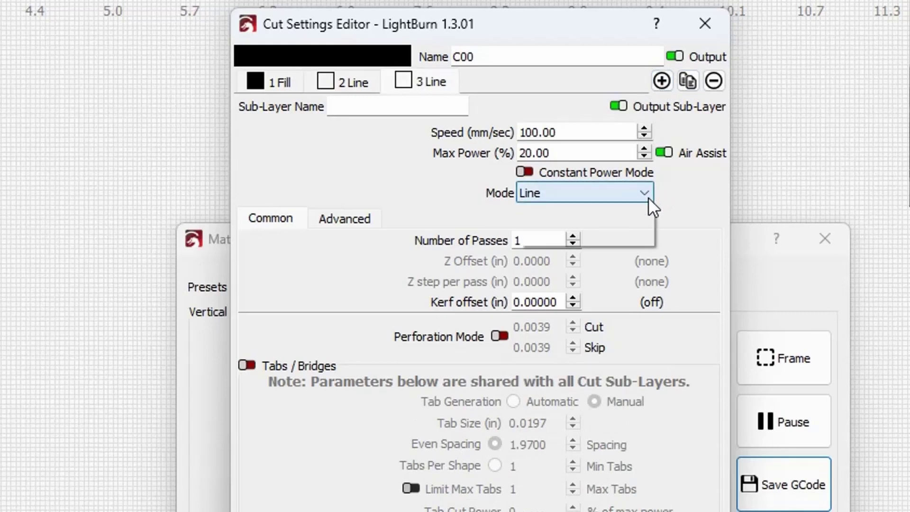
{"action": "left_click", "coordinate": [631, 229]}
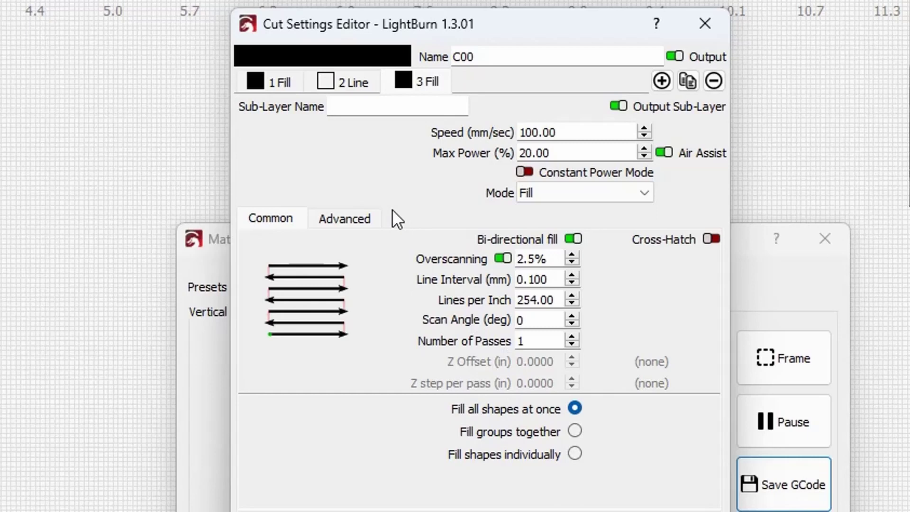
{"action": "left_click", "coordinate": [355, 222]}
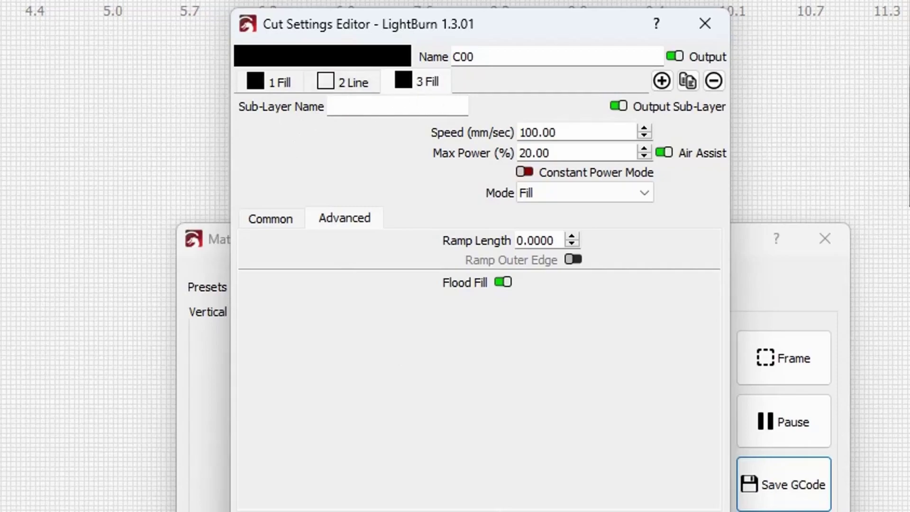
{"action": "key", "text": "Escape"}
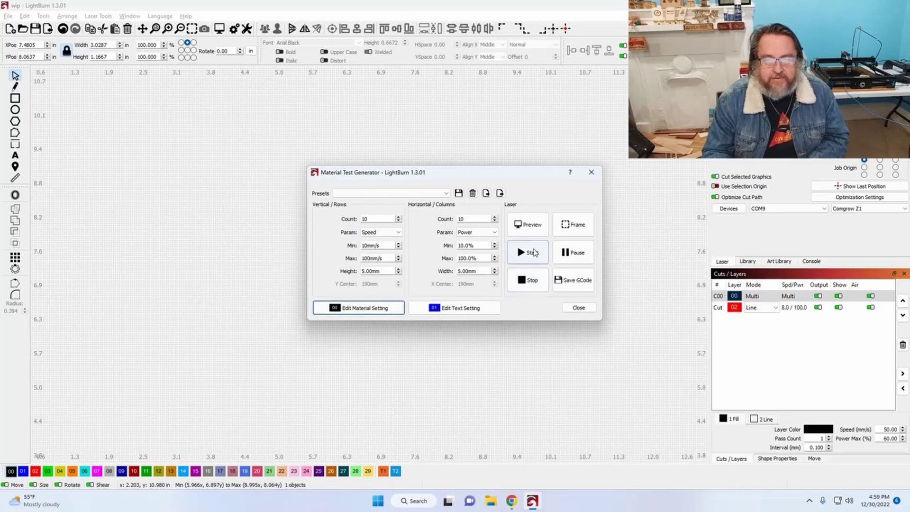
- Preview the 10×10 material test grid of speed 10–100 mm/s against power 10–100%
{"action": "left_click", "coordinate": [536, 229]}
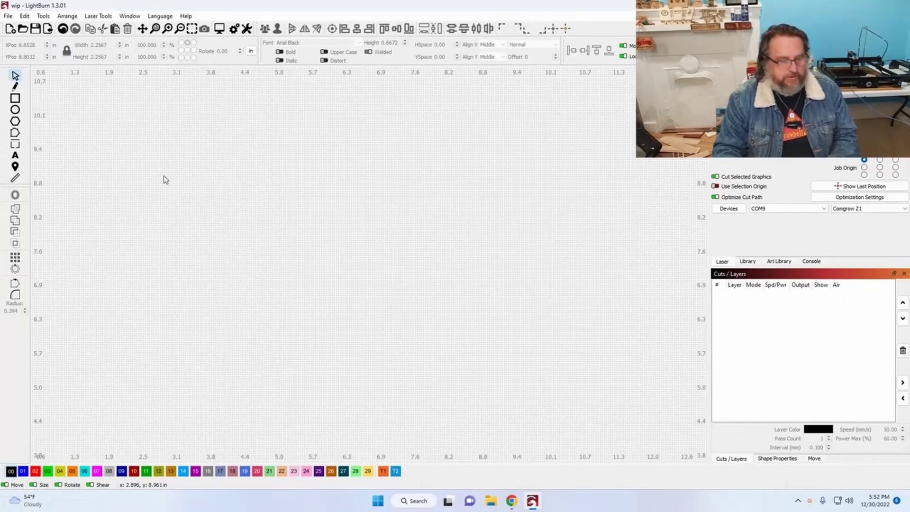
- Draw a rectangle, review layer C00's fill settings, then draw a larger rectangle surrounding it
{"action": "left_click", "coordinate": [15, 99]}
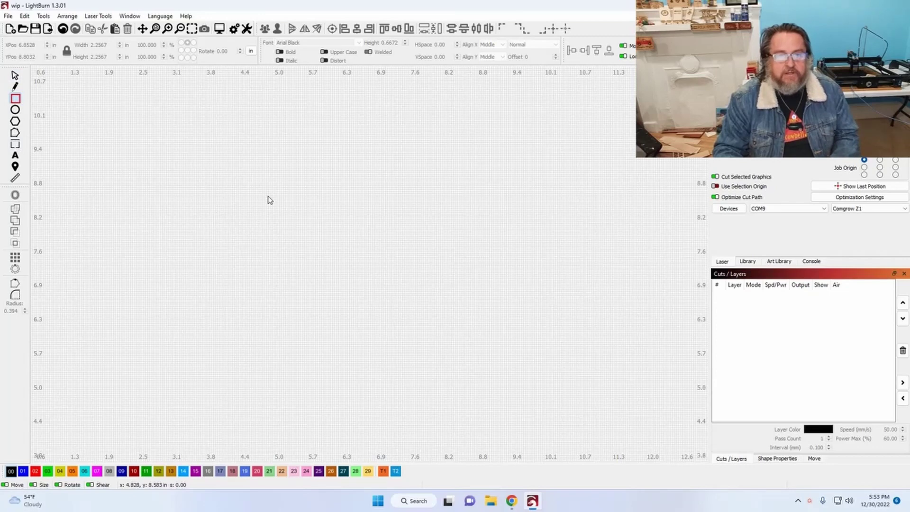
{"action": "mouse_move", "coordinate": [268, 196]}
{"action": "left_mouse_down"}
{"action": "mouse_move", "coordinate": [425, 326]}
{"action": "mouse_move", "coordinate": [431, 341]}
{"action": "left_mouse_up"}
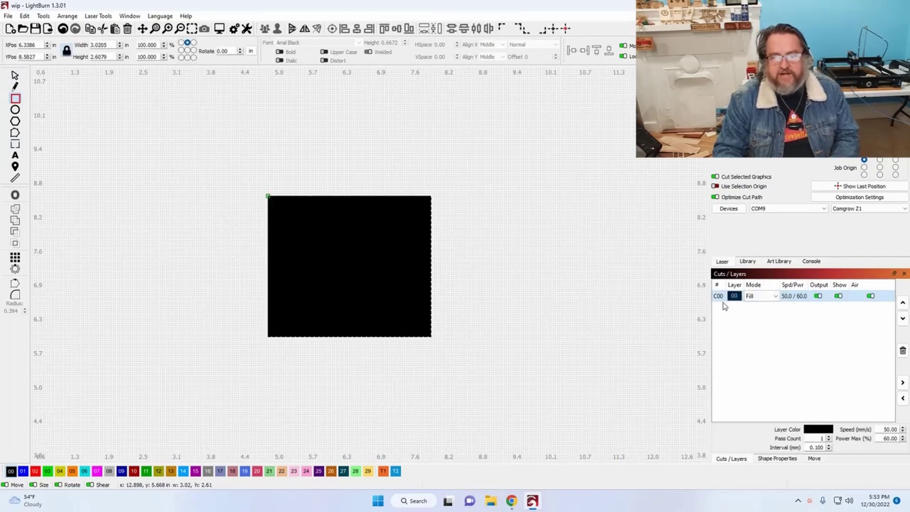
{"action": "double_click", "coordinate": [724, 300]}
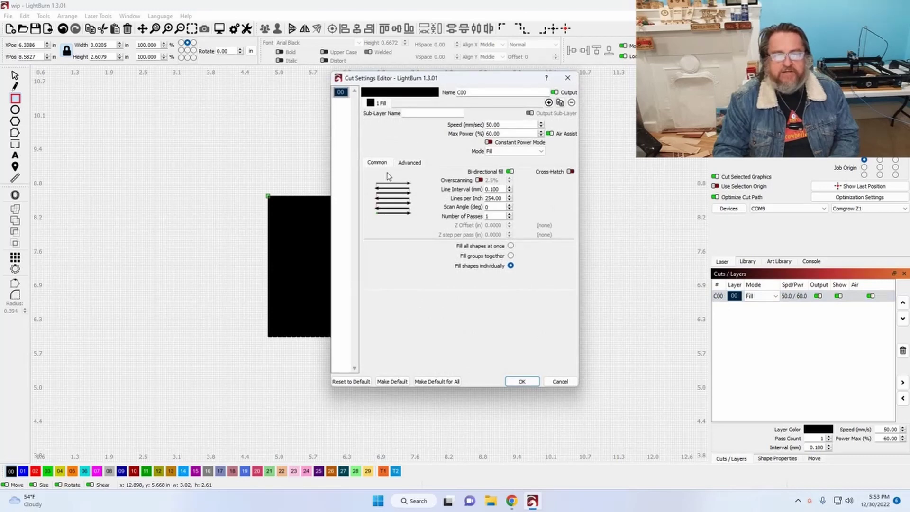
{"action": "left_click", "coordinate": [406, 163]}
{"action": "left_click", "coordinate": [367, 163]}
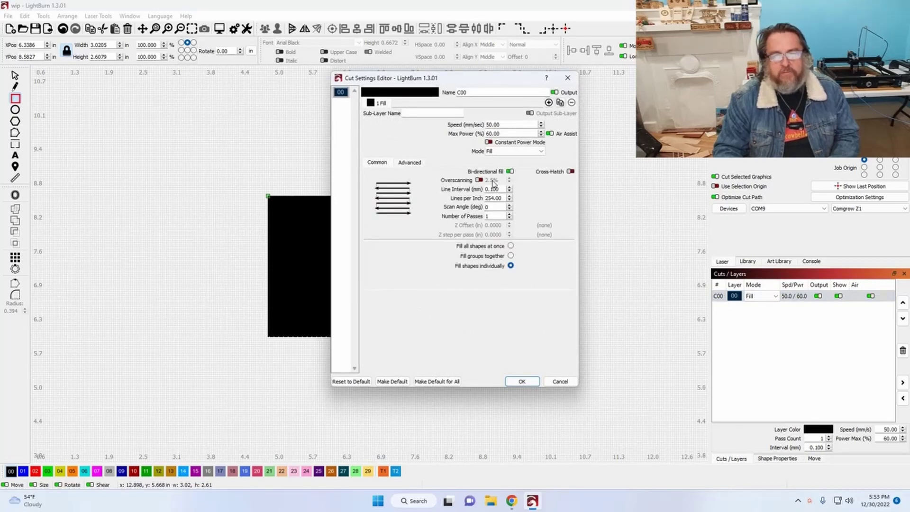
{"action": "left_click", "coordinate": [568, 78]}
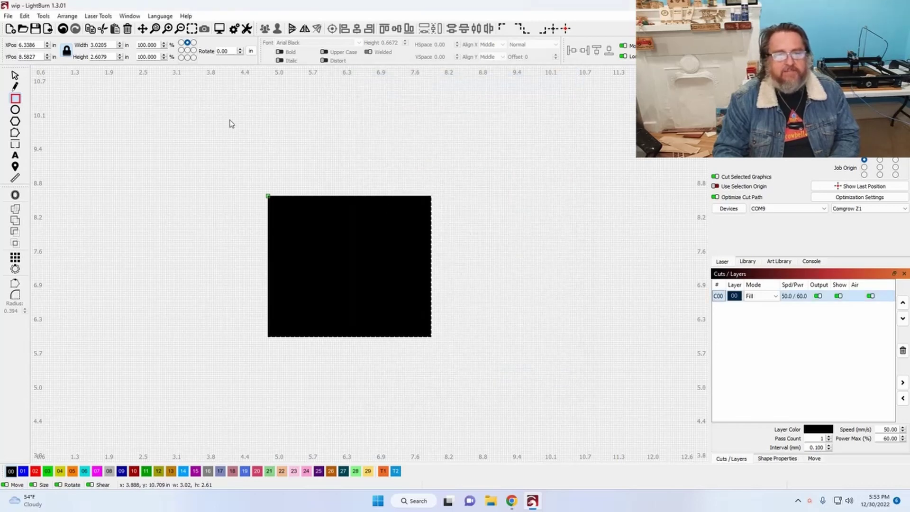
{"action": "left_click_drag", "start_coordinate": [237, 142], "coordinate": [489, 395]}
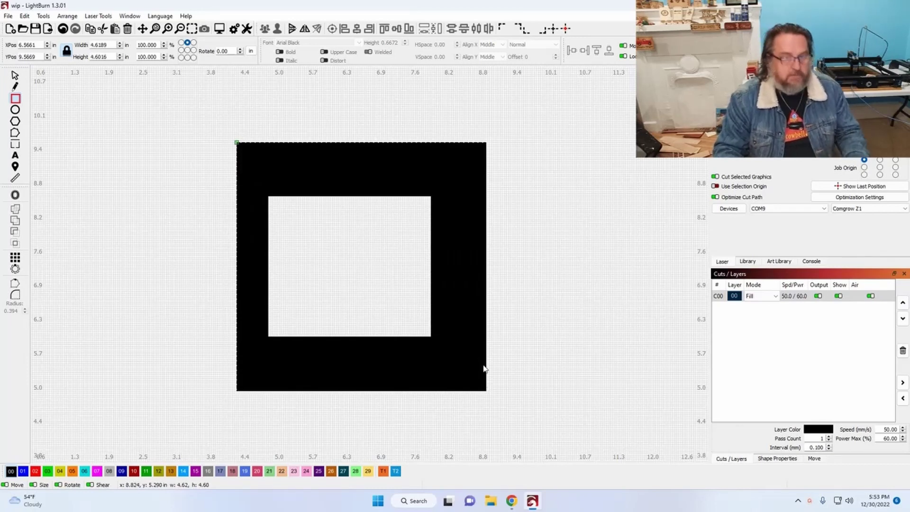
- Undo the outer rectangle, select the remaining one, and preview its 17:08 engrave estimate
{"action": "left_click", "coordinate": [62, 29]}
{"action": "left_click", "coordinate": [14, 76]}
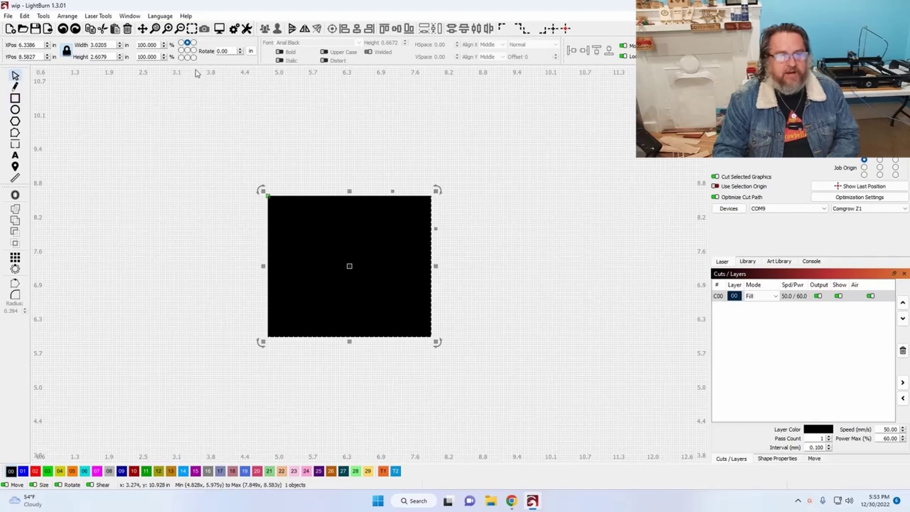
{"action": "left_click", "coordinate": [220, 29]}
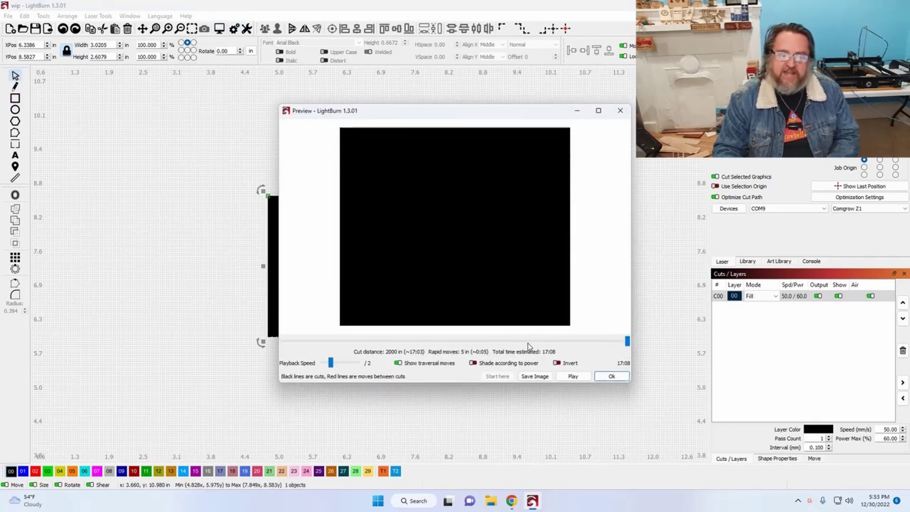
{"action": "left_click", "coordinate": [611, 376]}
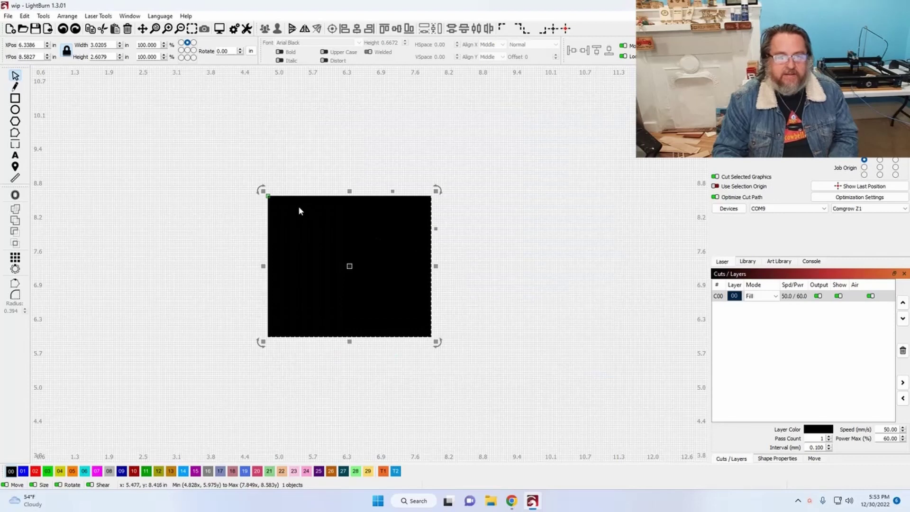
- Offset the rectangle 0.0625 in inward with Corner style, select both shapes, and preview the estimate
{"action": "left_click", "coordinate": [15, 196]}
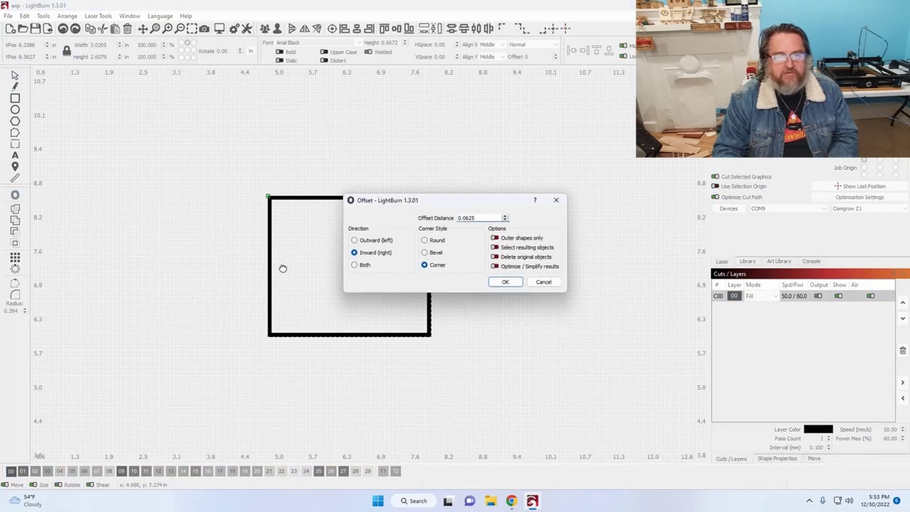
{"action": "left_click", "coordinate": [504, 283]}
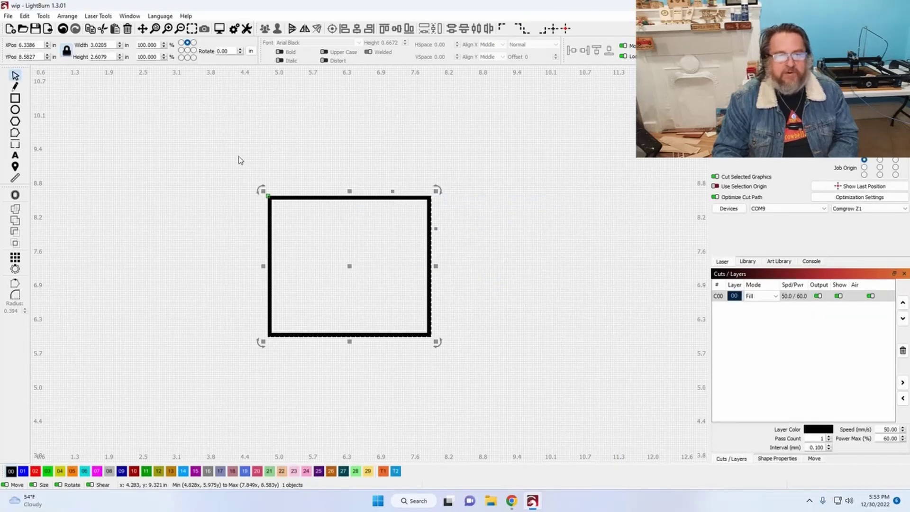
{"action": "left_click_drag", "start_coordinate": [228, 163], "coordinate": [514, 383]}
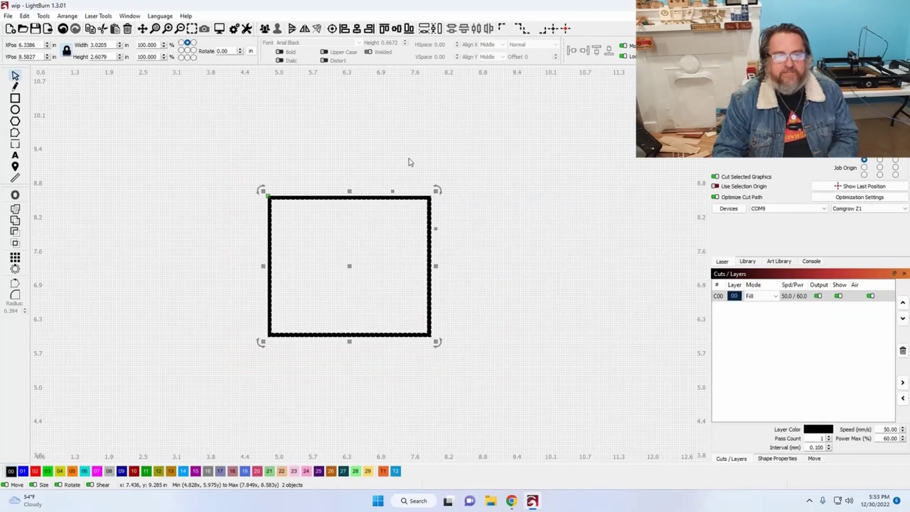
{"action": "left_click", "coordinate": [220, 29]}
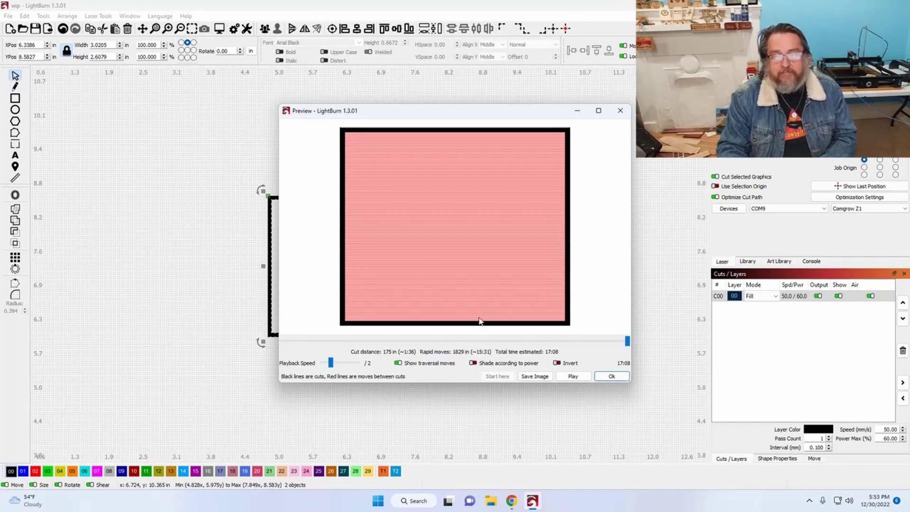
{"action": "left_click", "coordinate": [620, 112]}
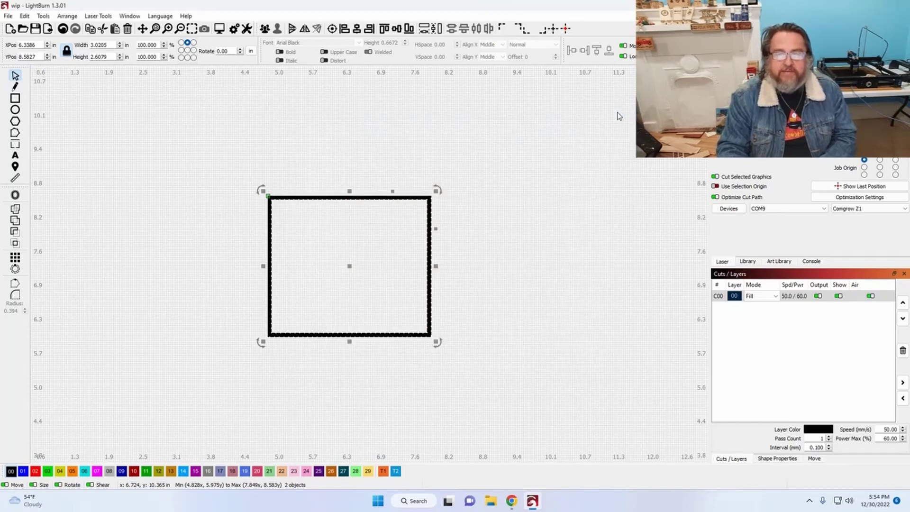
- Turn on Flood Fill for layer C00, reselect both rectangles, and preview the 1:57 estimate
{"action": "double_click", "coordinate": [718, 297]}
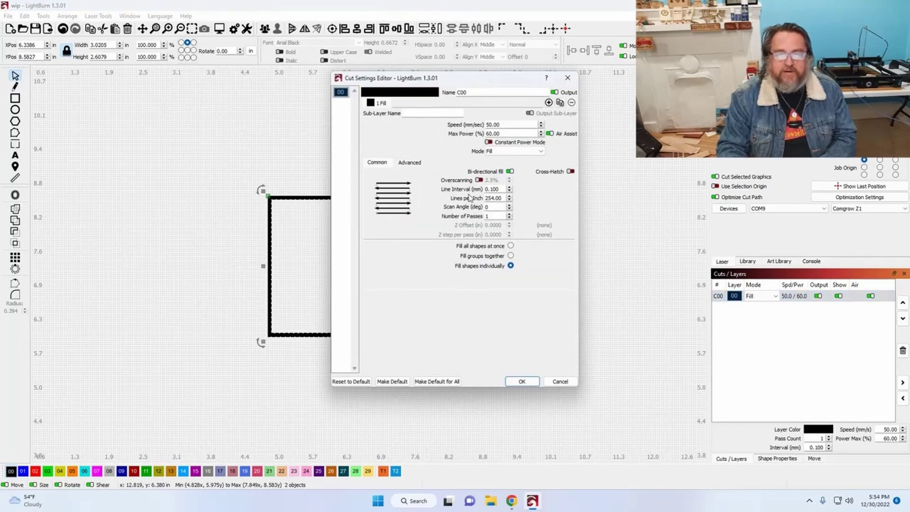
{"action": "left_click", "coordinate": [419, 164]}
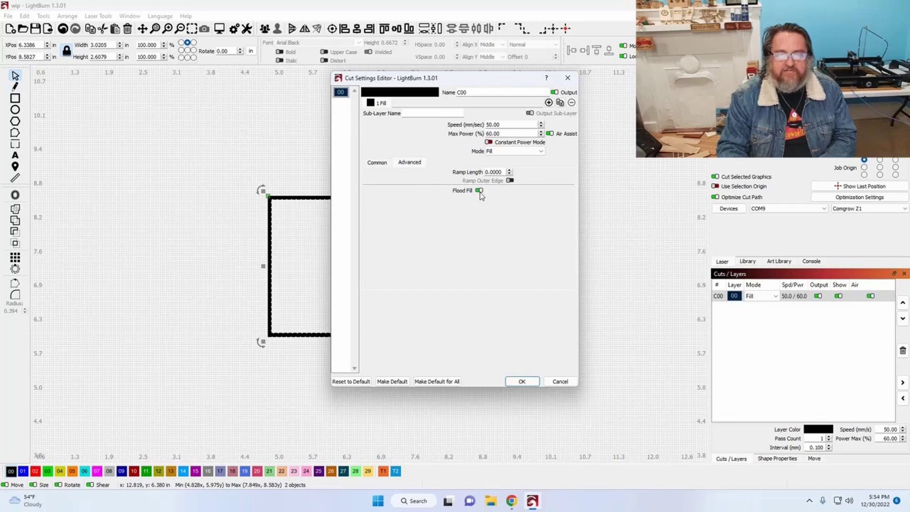
{"action": "left_click", "coordinate": [522, 382]}
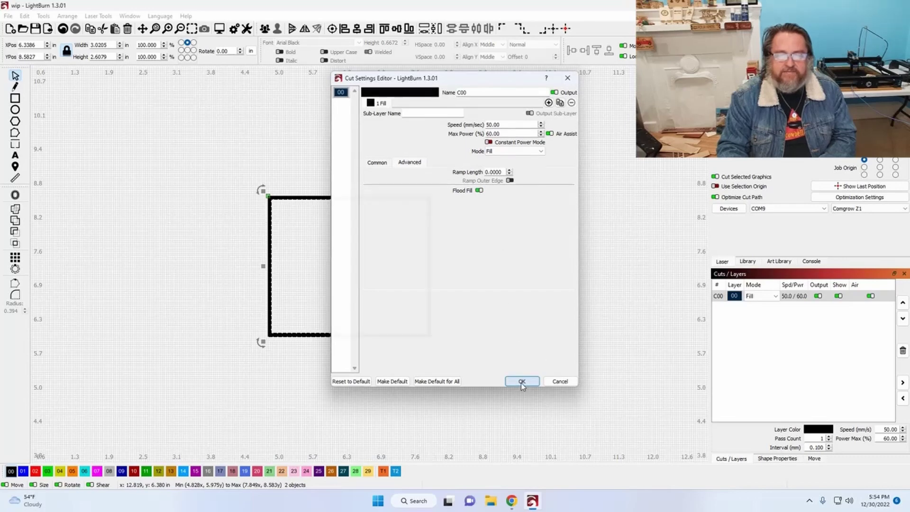
{"action": "left_click", "coordinate": [286, 166]}
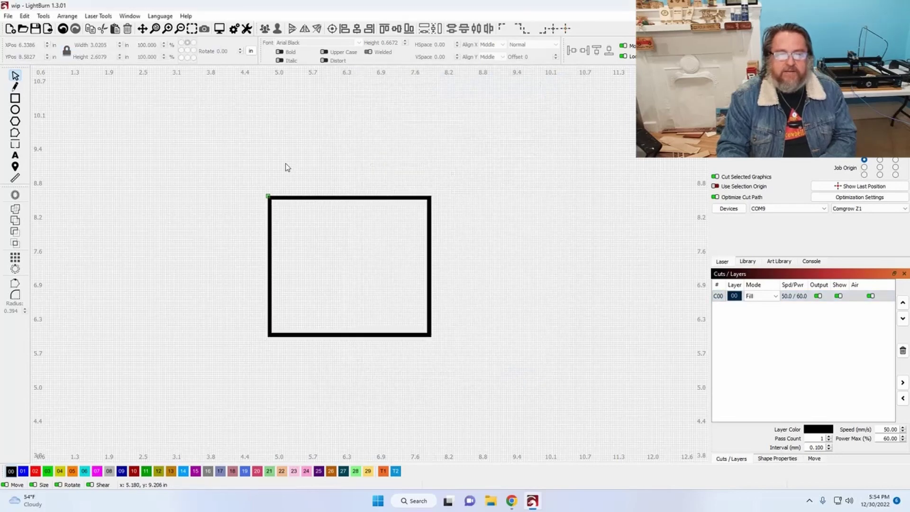
{"action": "left_click_drag", "start_coordinate": [236, 166], "coordinate": [498, 392]}
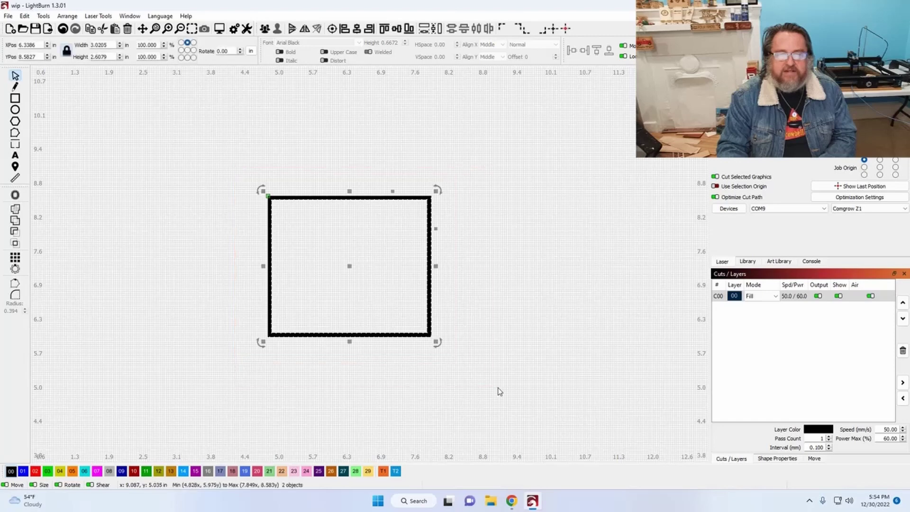
{"action": "left_click", "coordinate": [219, 29]}
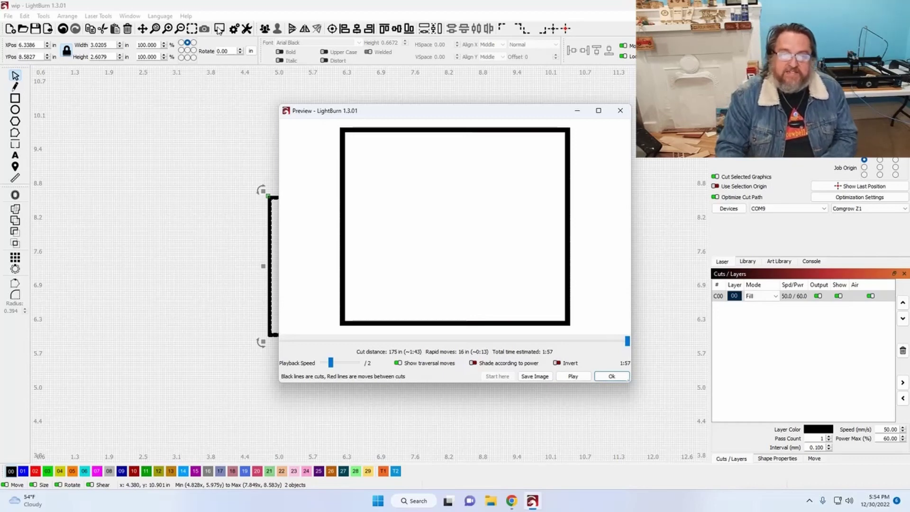
- Disable Flood Fill on layer C00 and re-preview the job, showing a 17:08 full-square fill
{"action": "left_click", "coordinate": [621, 112]}
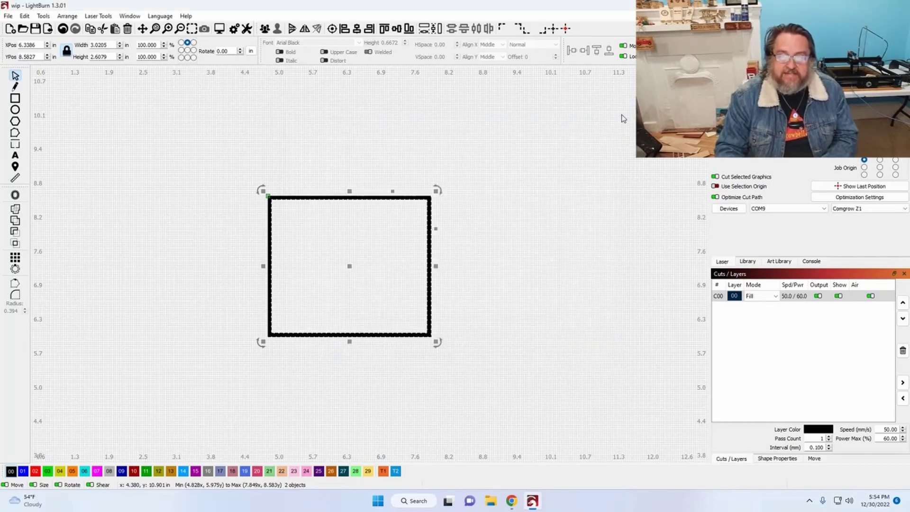
{"action": "double_click", "coordinate": [718, 297]}
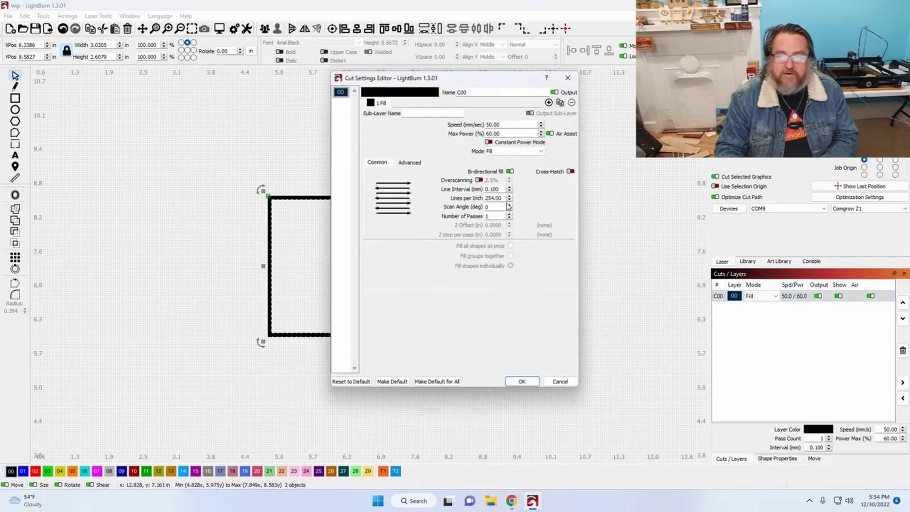
{"action": "left_click", "coordinate": [411, 163]}
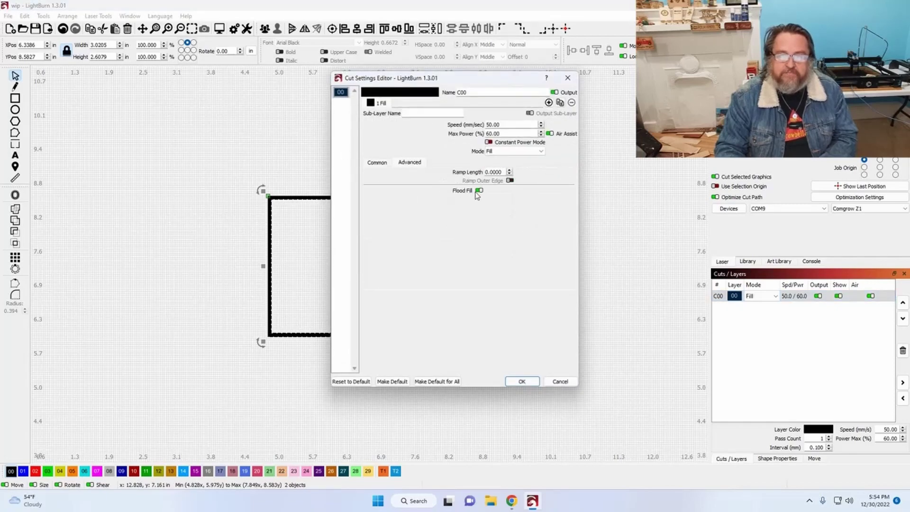
{"action": "left_click", "coordinate": [522, 382]}
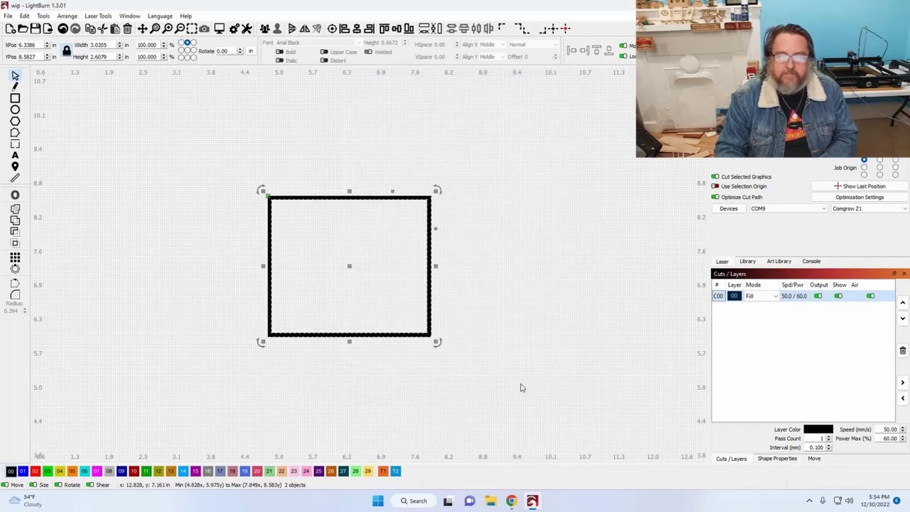
{"action": "left_click", "coordinate": [220, 31]}
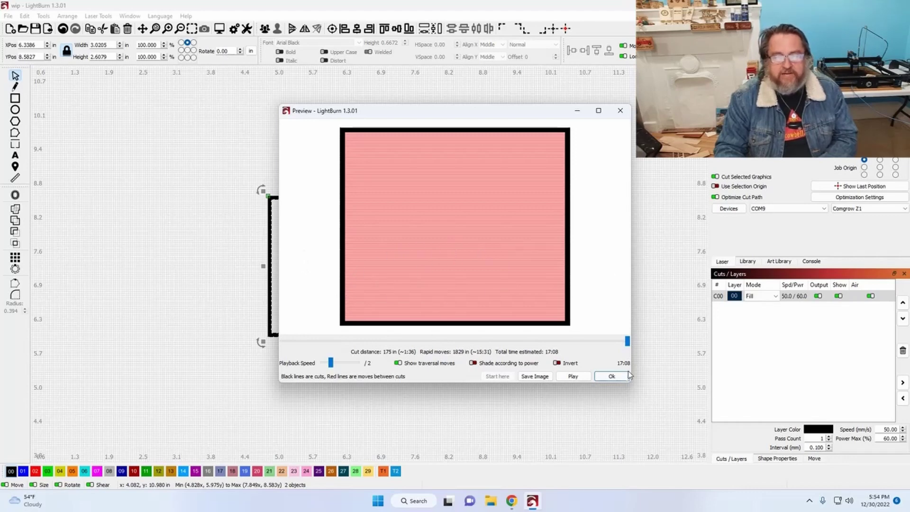
{"action": "mouse_move", "coordinate": [629, 341]}
{"action": "left_mouse_down"}
{"action": "mouse_move", "coordinate": [457, 349]}
{"action": "mouse_move", "coordinate": [316, 341]}
{"action": "mouse_move", "coordinate": [371, 355]}
{"action": "mouse_move", "coordinate": [655, 368]}
{"action": "left_mouse_up"}
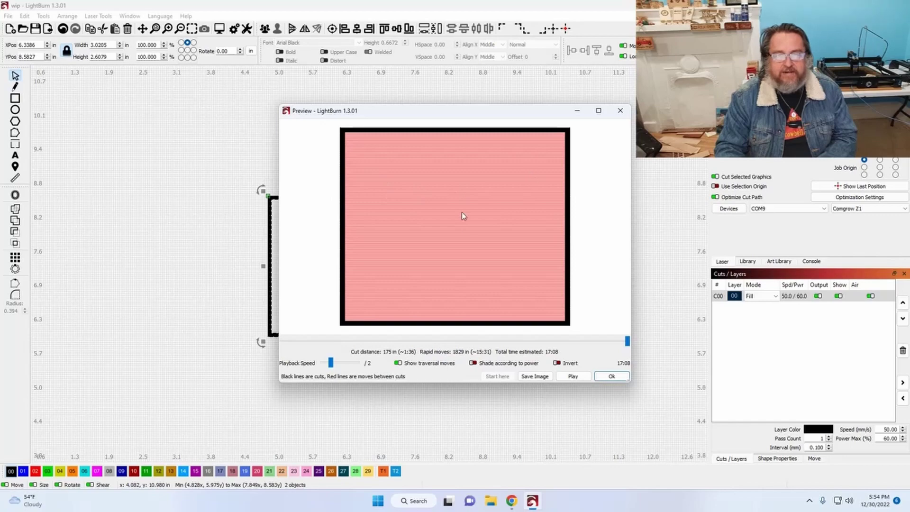
- Re-enable Flood Fill on layer C00 and replay the preview, now 1:57 tracing only the frame border
{"action": "left_click", "coordinate": [620, 110]}
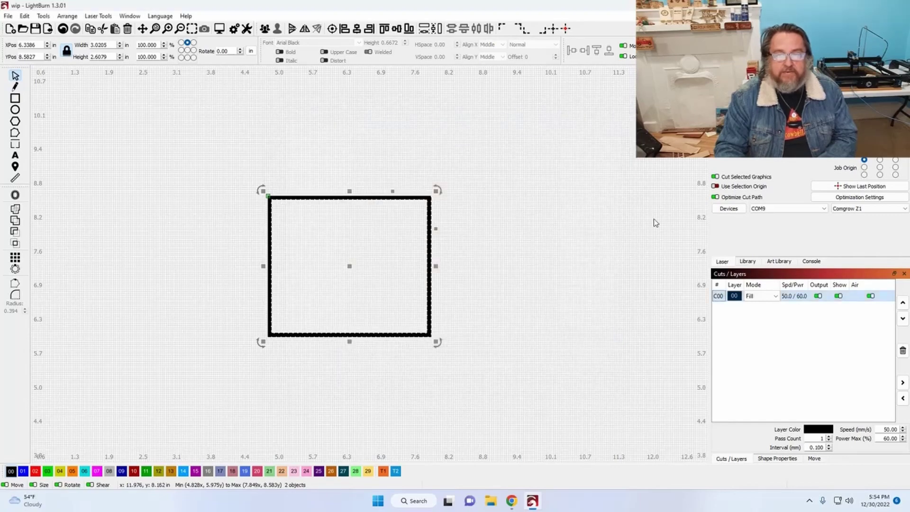
{"action": "double_click", "coordinate": [724, 300]}
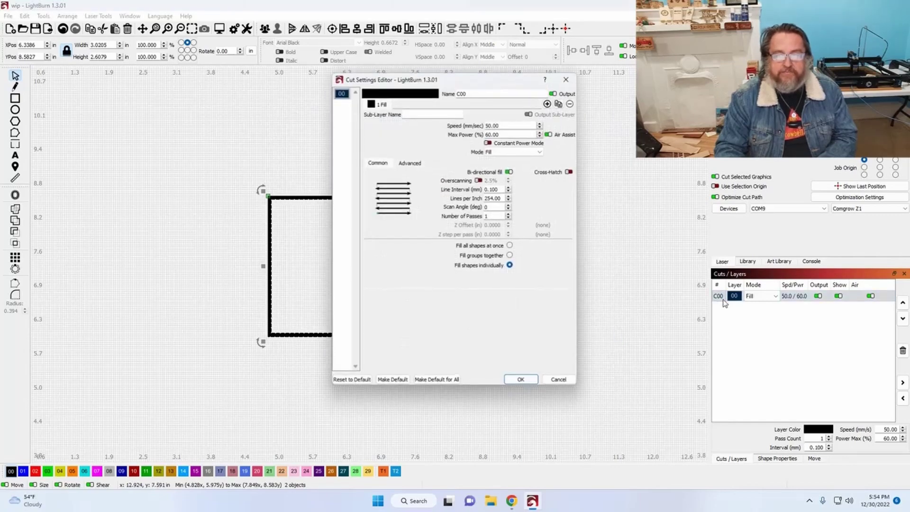
{"action": "left_click", "coordinate": [410, 163]}
{"action": "left_click", "coordinate": [479, 191]}
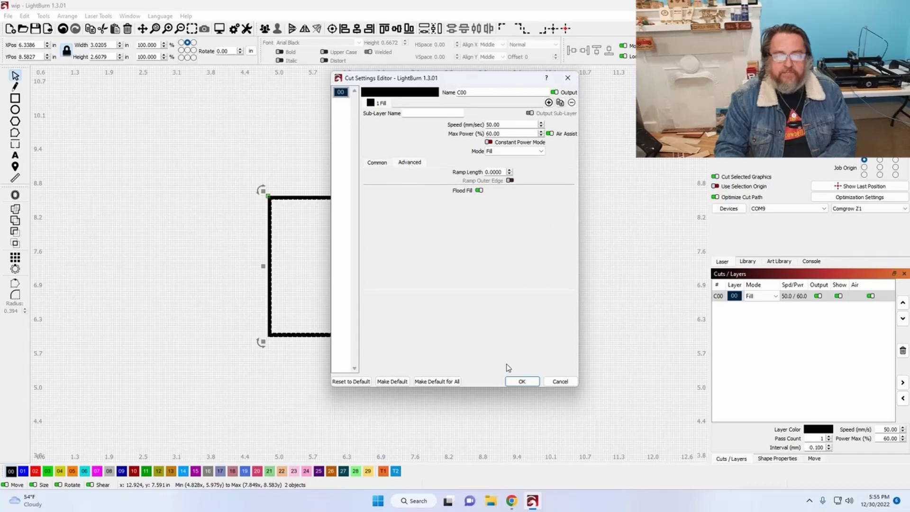
{"action": "left_click", "coordinate": [533, 385]}
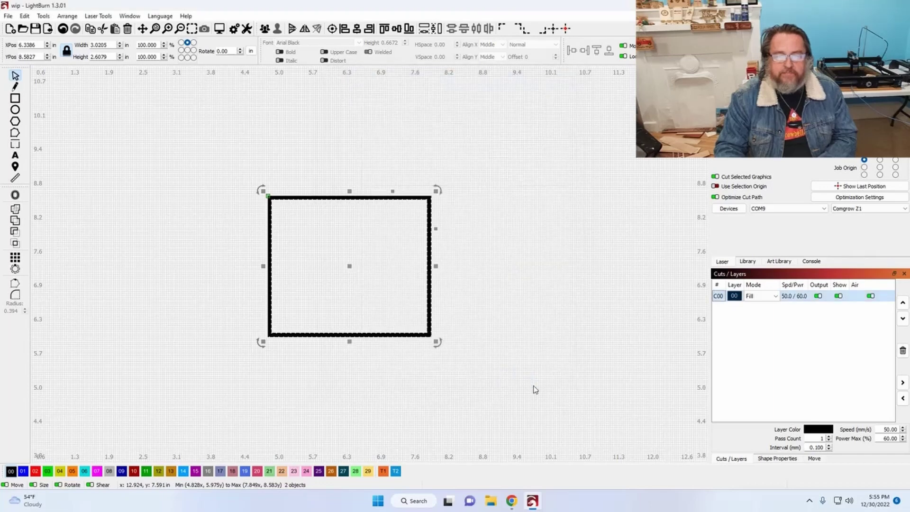
{"action": "left_click", "coordinate": [220, 28]}
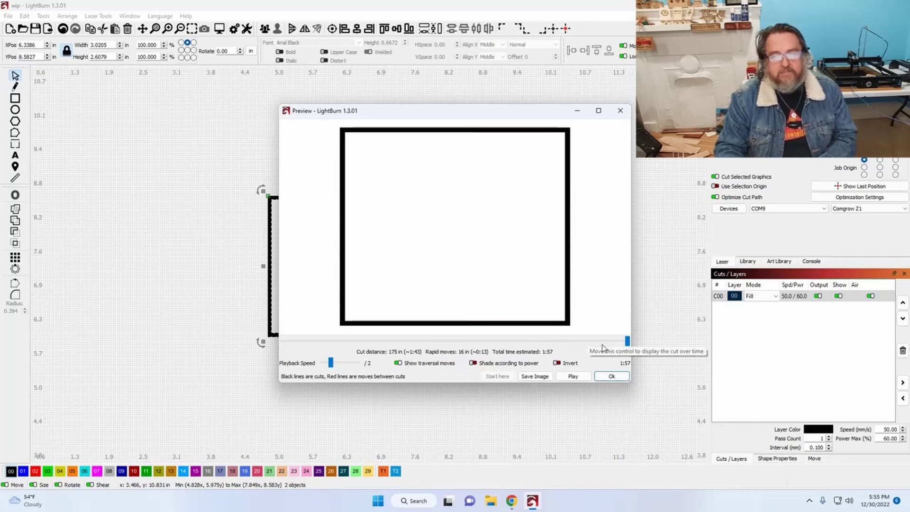
{"action": "mouse_move", "coordinate": [624, 345]}
{"action": "left_mouse_down"}
{"action": "mouse_move", "coordinate": [375, 343]}
{"action": "mouse_move", "coordinate": [273, 360]}
{"action": "mouse_move", "coordinate": [628, 348]}
{"action": "mouse_move", "coordinate": [548, 348]}
{"action": "left_mouse_up"}
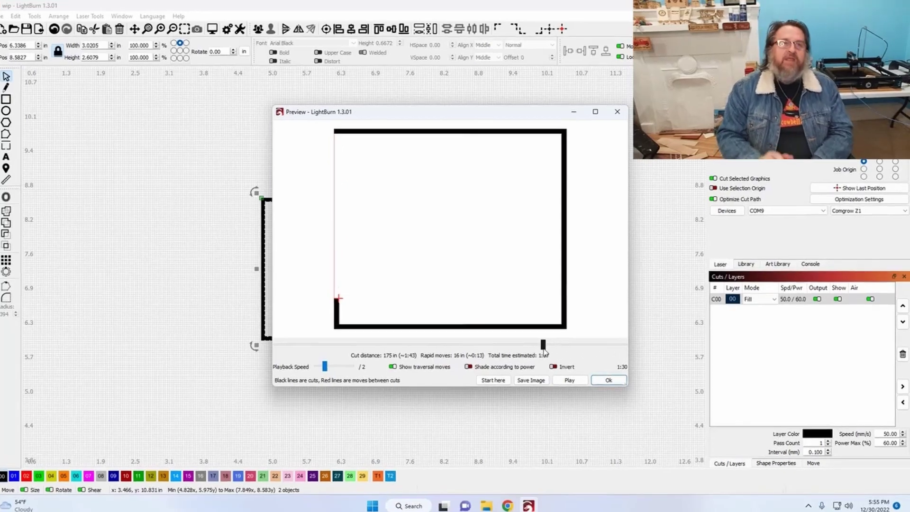